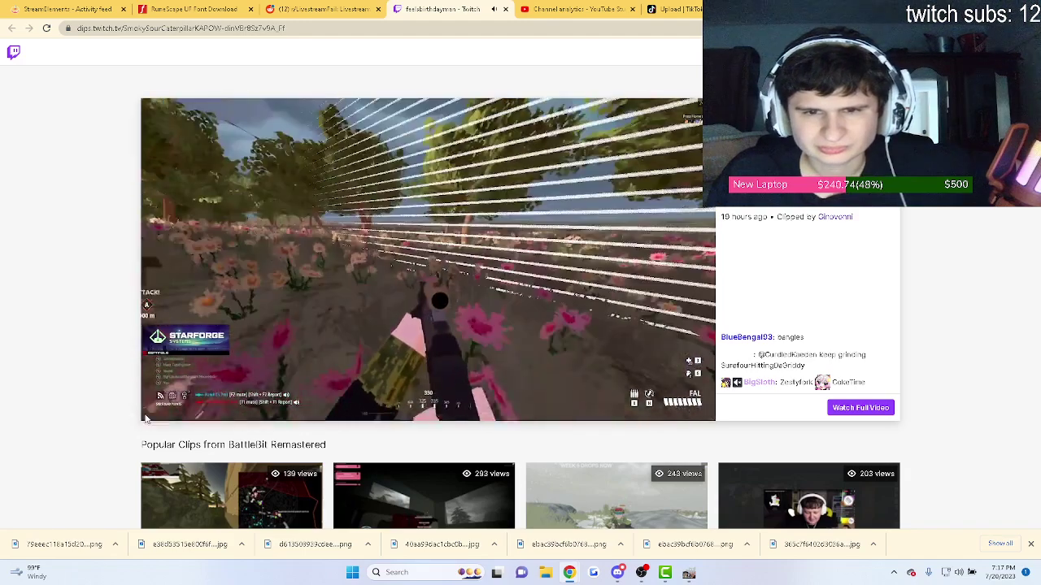
- Pause and resume the feelsbirthdayman Battlebit clip several times, ending with it paused
click(153, 407)
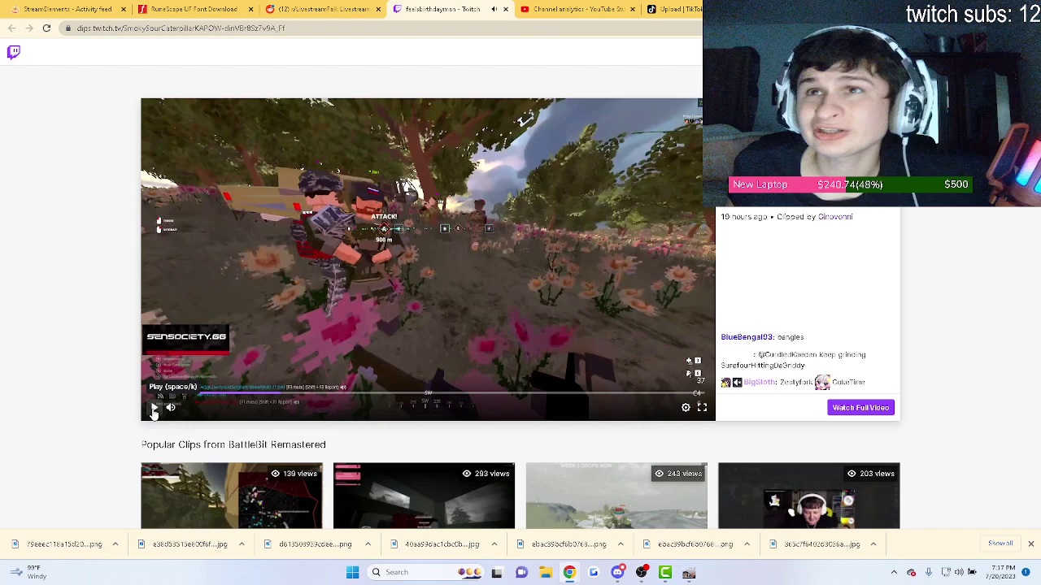
click(153, 409)
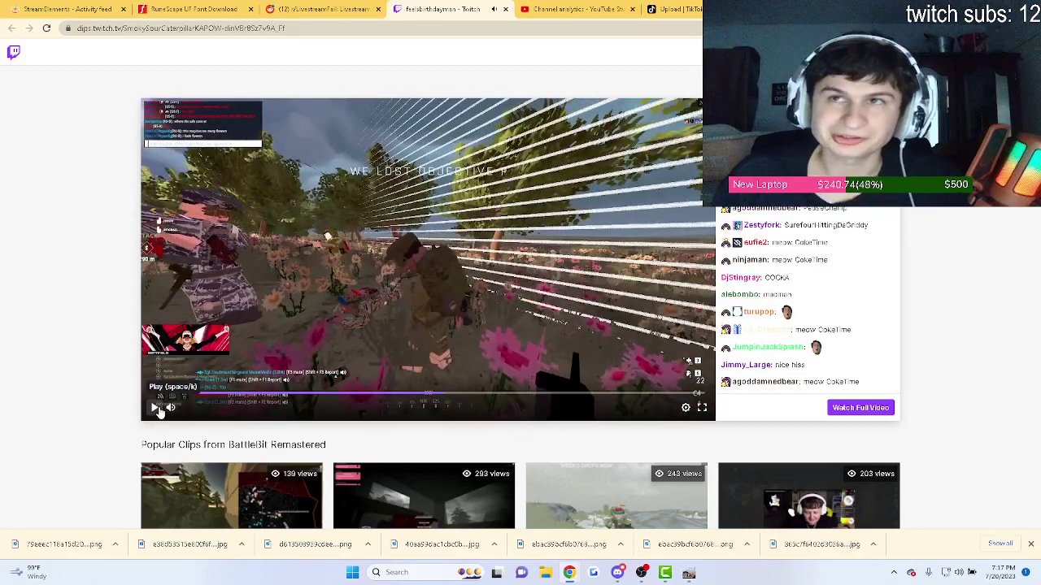
click(157, 408)
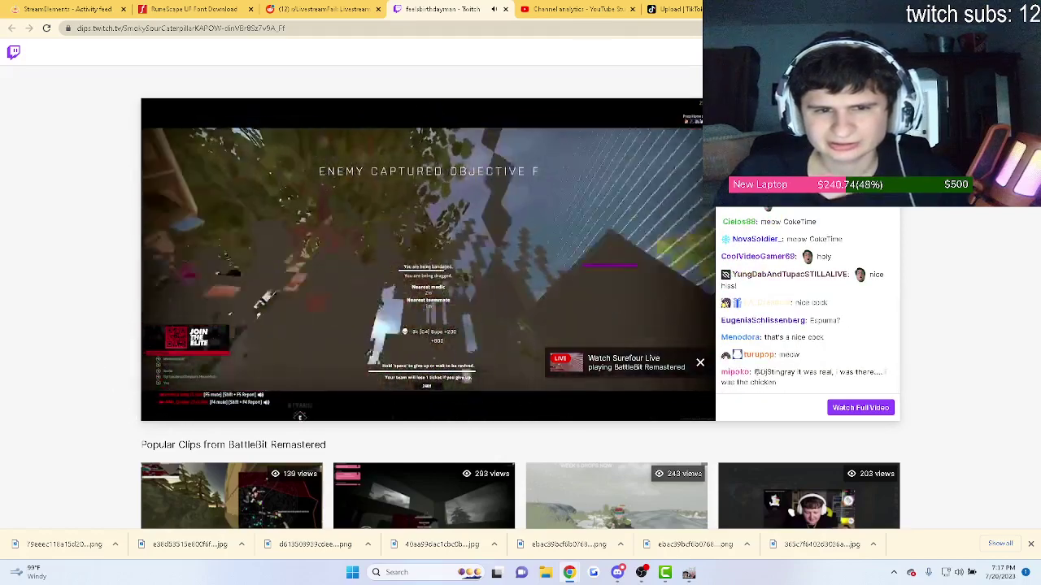
click(155, 407)
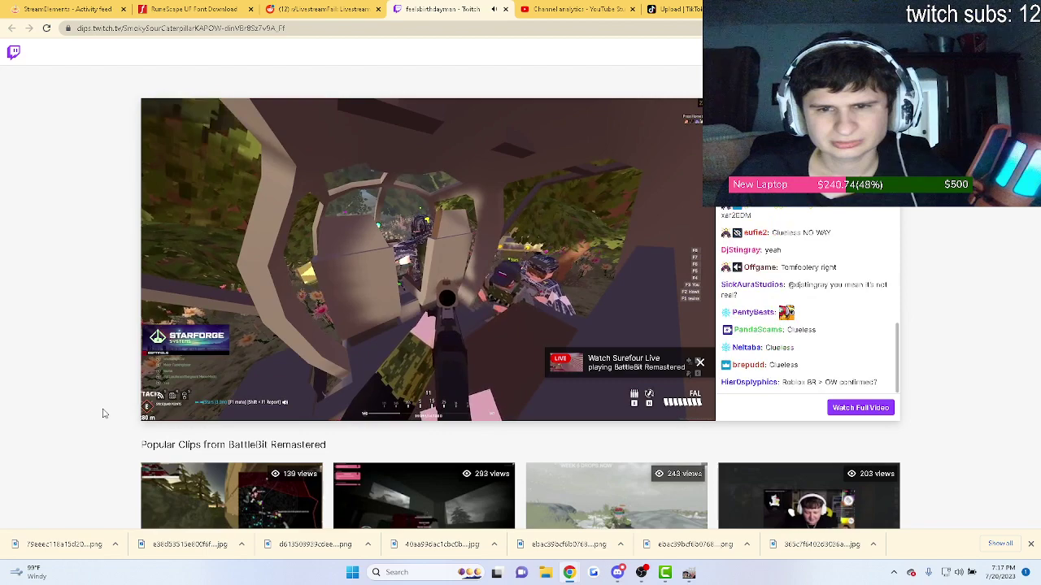
click(152, 408)
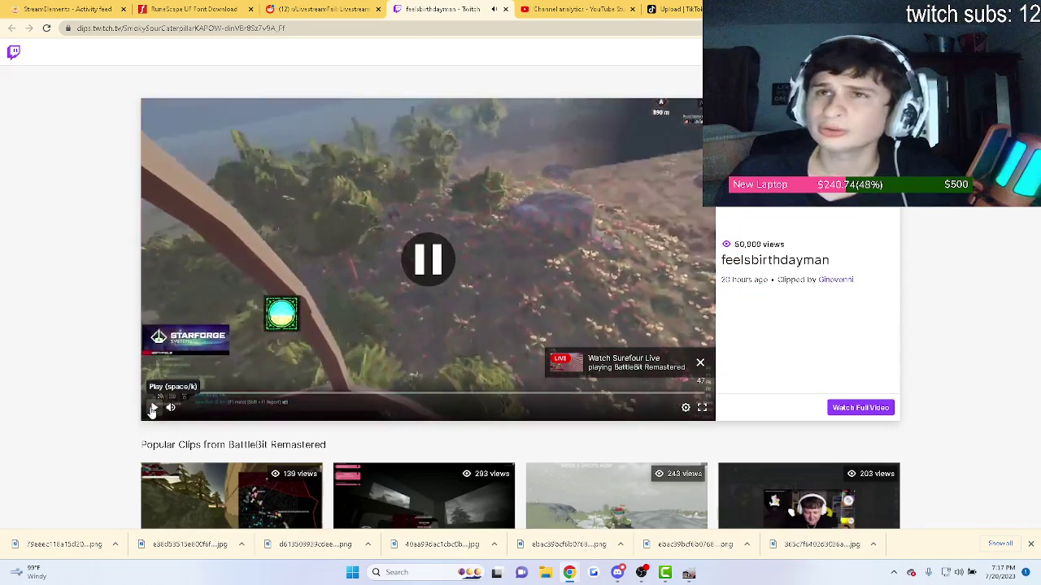